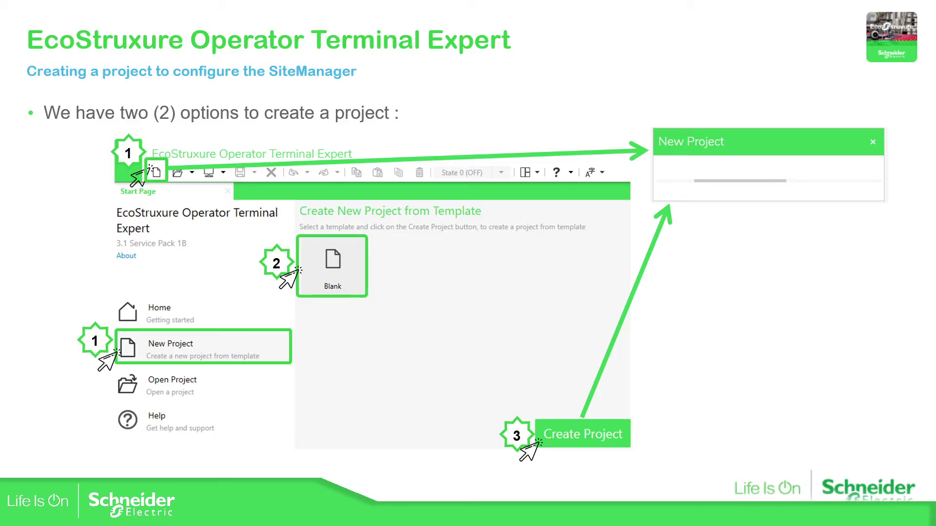
Advance past the slides, start a new blank project and open Target01 in System Architecture.
key(Right)
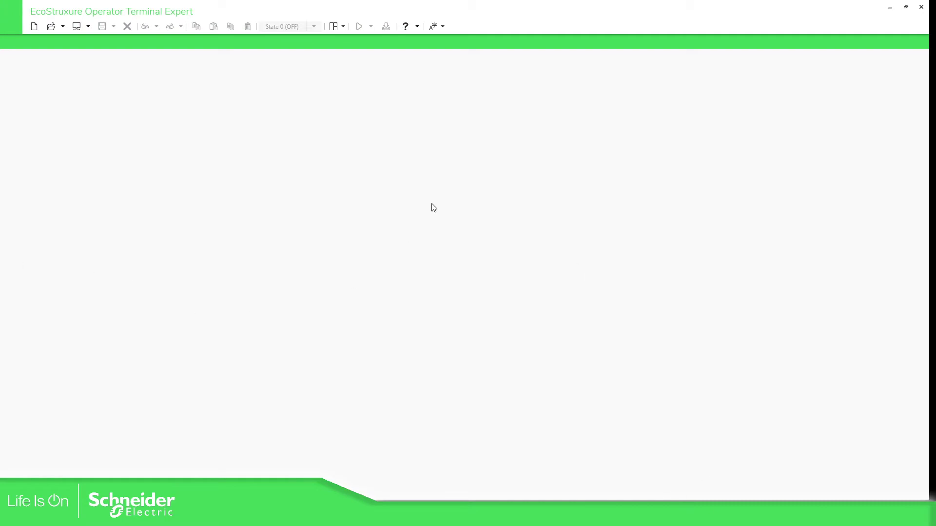
key(Right)
click(34, 26)
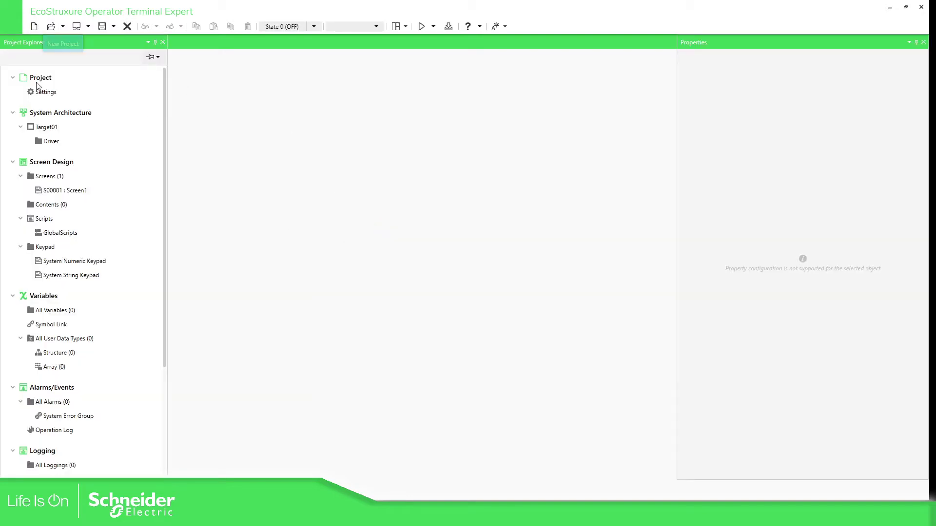
double_click(47, 127)
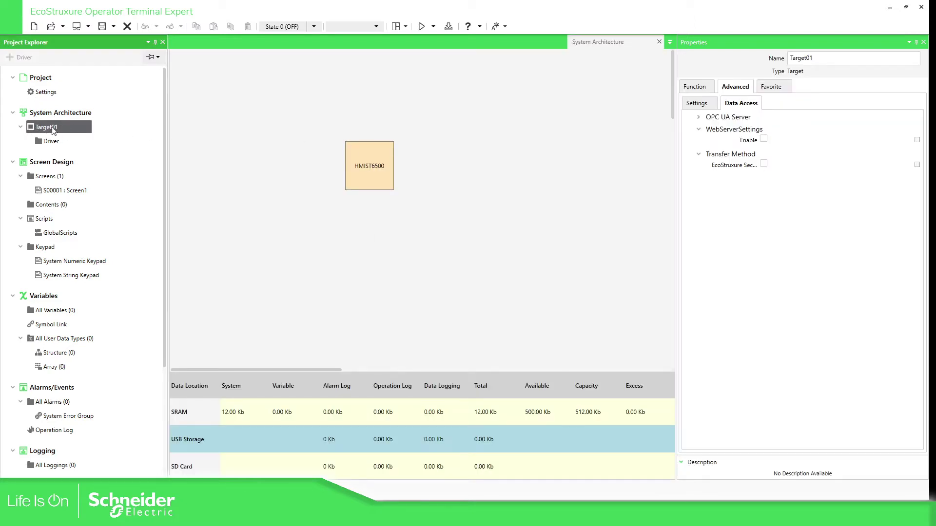
Rename Target01 to 'HMITraining' after discarding a first 'HMI-Training' attempt.
click(745, 60)
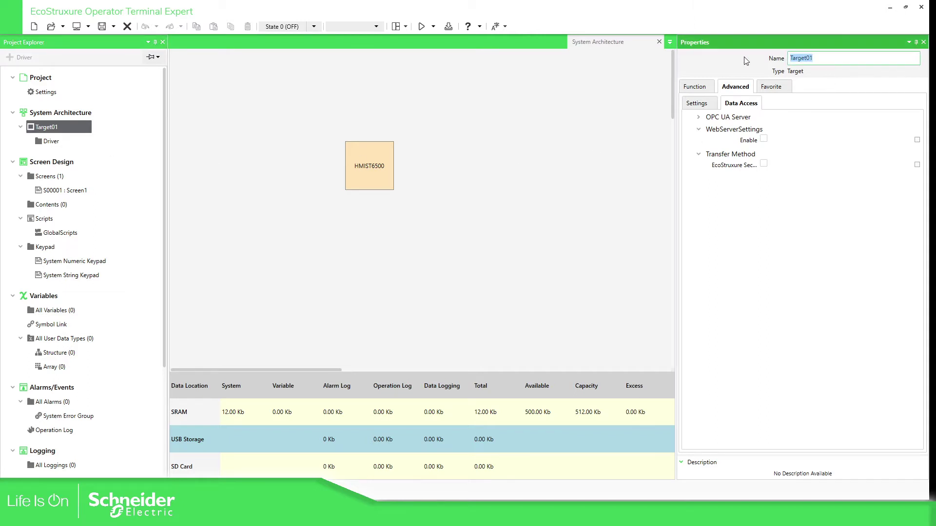
text(HMI-Training)
key(Escape)
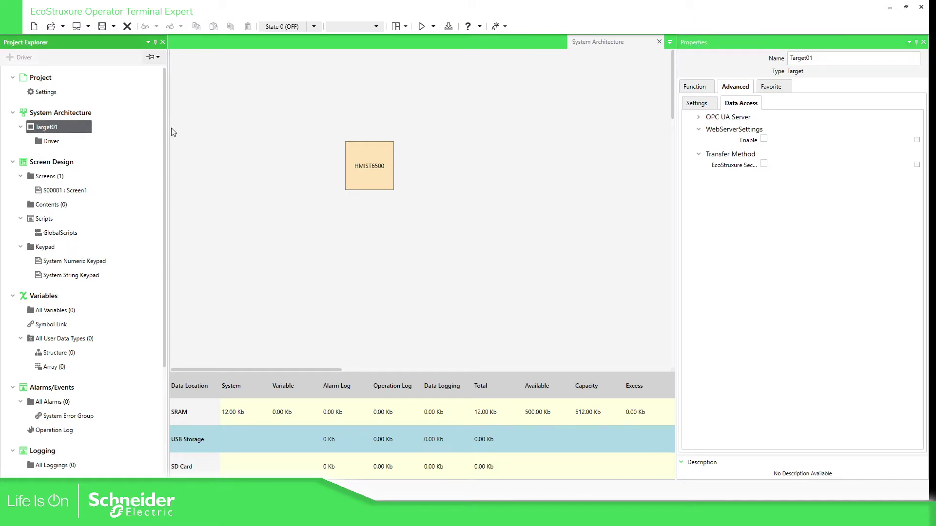
click(776, 61)
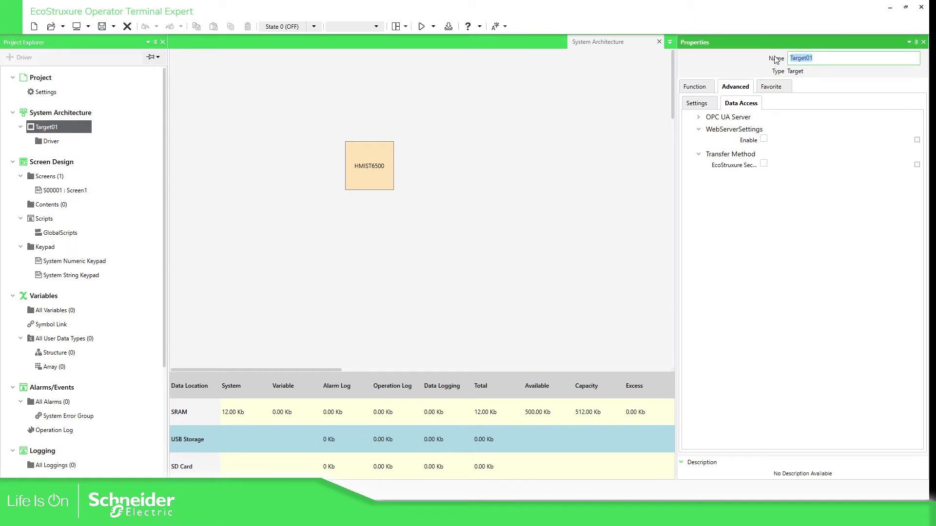
text(HMITraining)
key(Return)
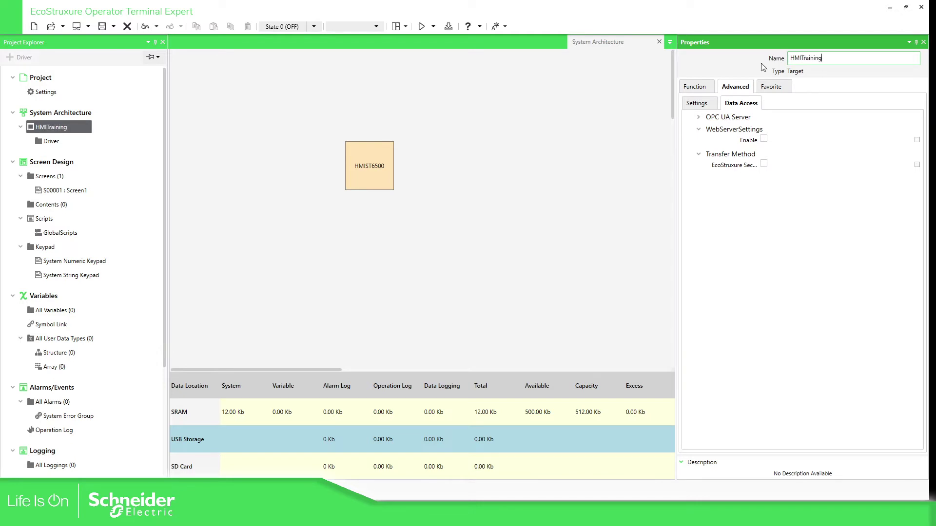
click(798, 239)
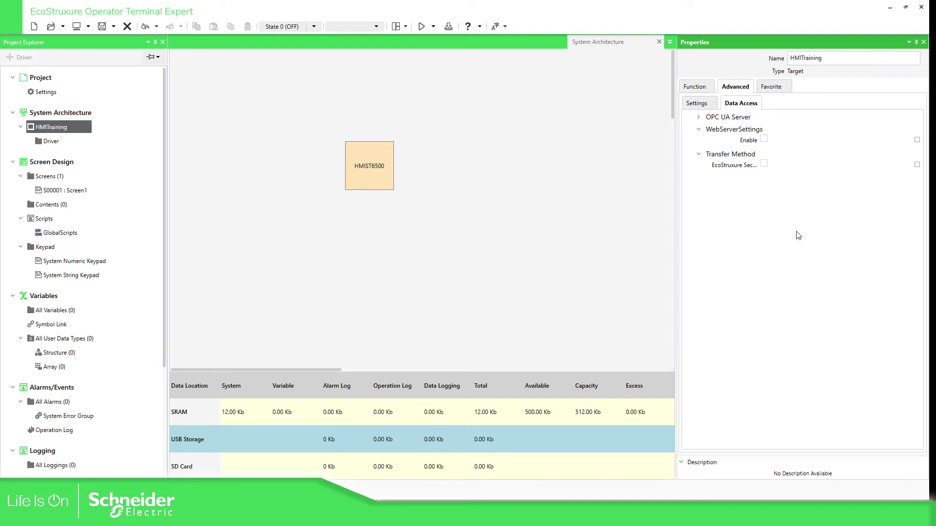
Switch the target model from HMIST6500 to HMIST6400 (800 x 480) in the Change Target dialog.
click(694, 88)
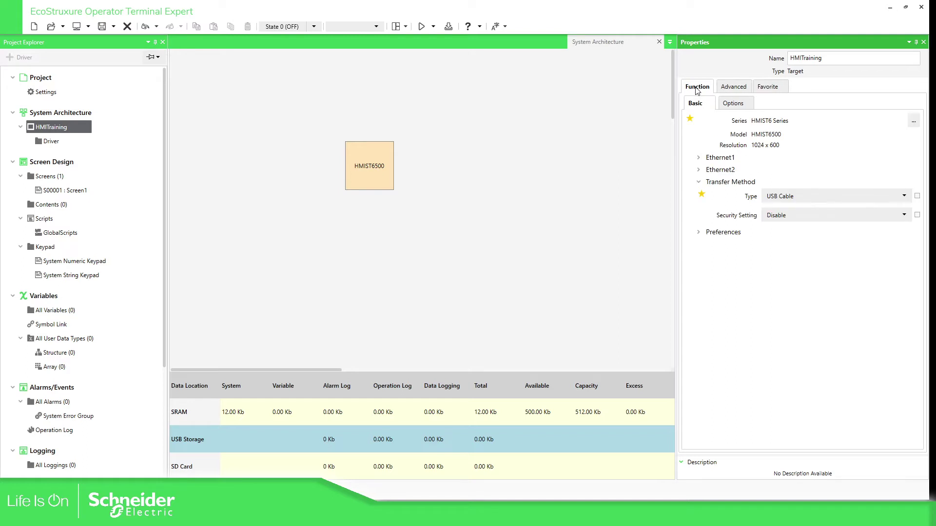
click(913, 122)
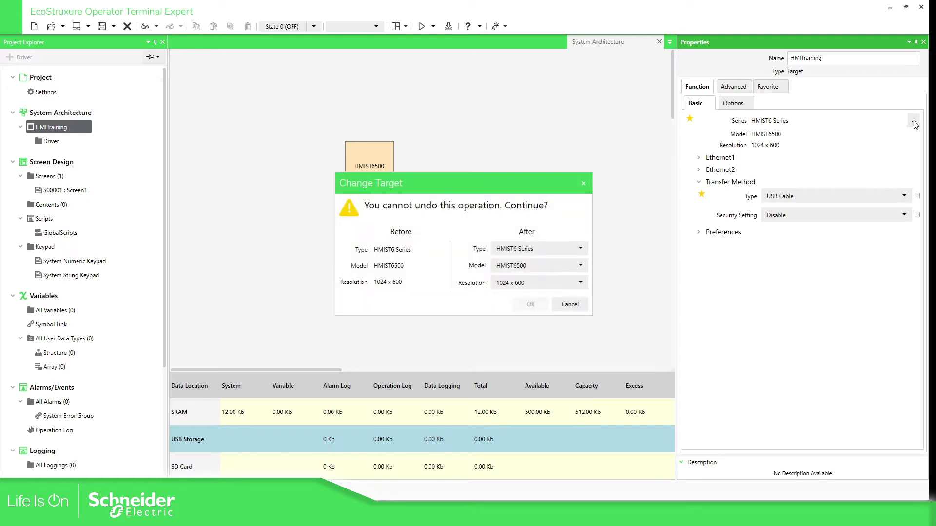
click(557, 266)
click(522, 295)
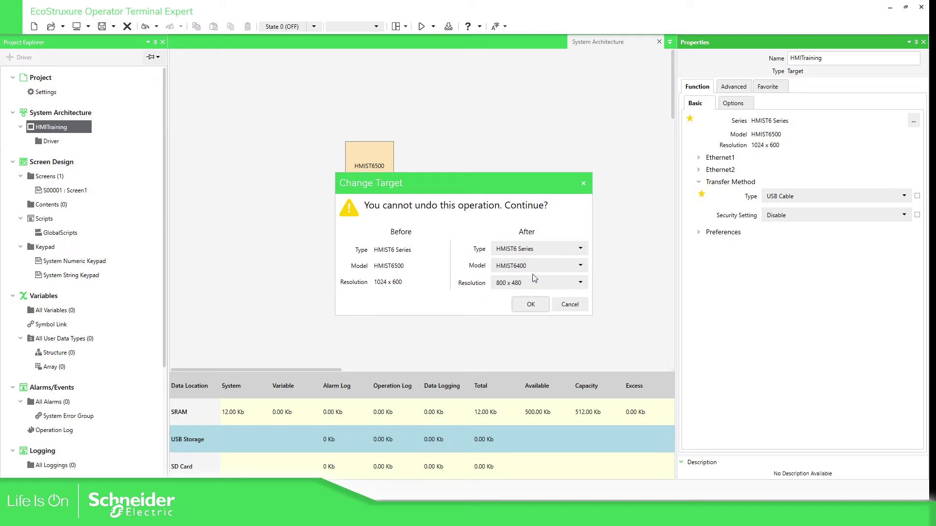
click(539, 305)
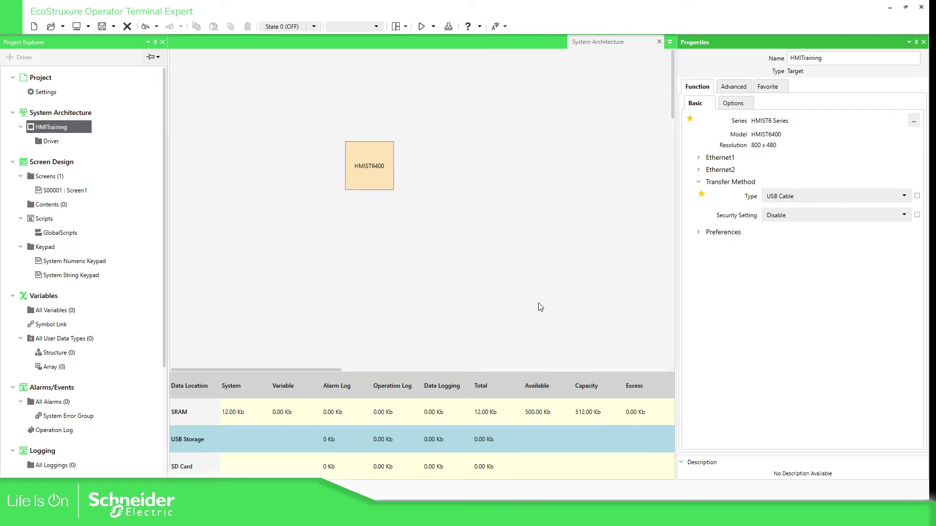
click(447, 255)
click(42, 129)
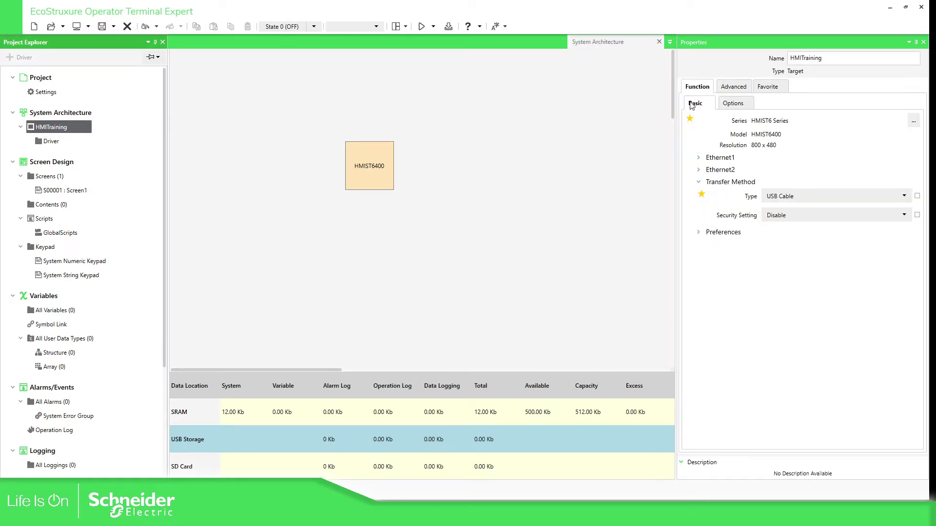
Tick Download Ethernet for Ethernet1 and Ethernet2, enable DHCP on Ethernet1, then collapse both sections.
click(698, 158)
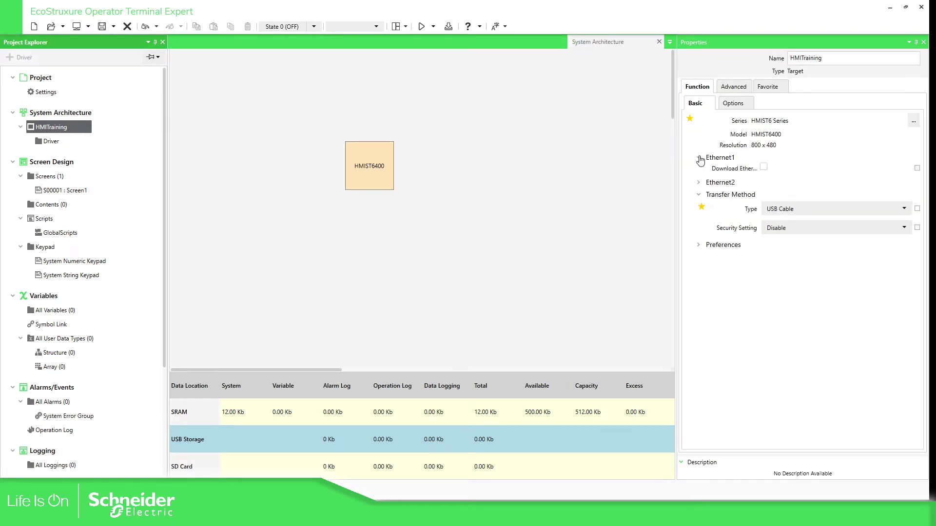
click(699, 182)
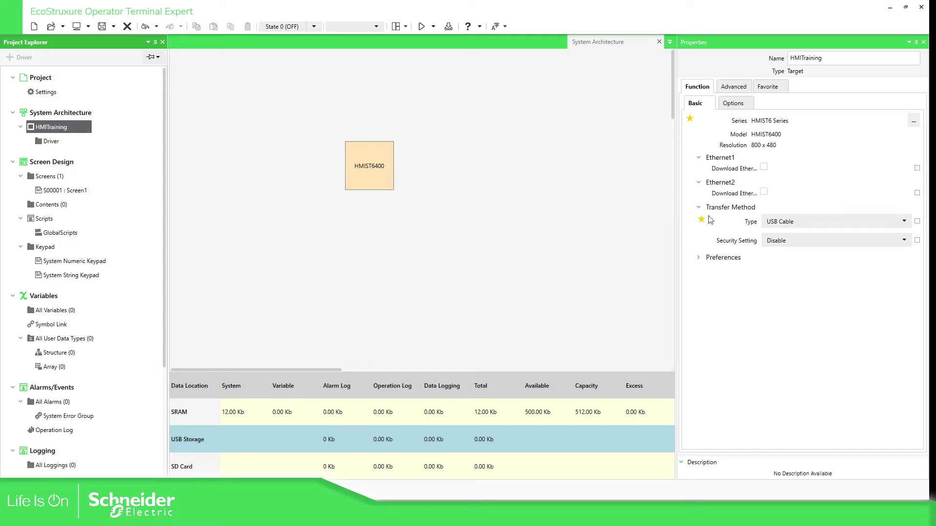
click(764, 167)
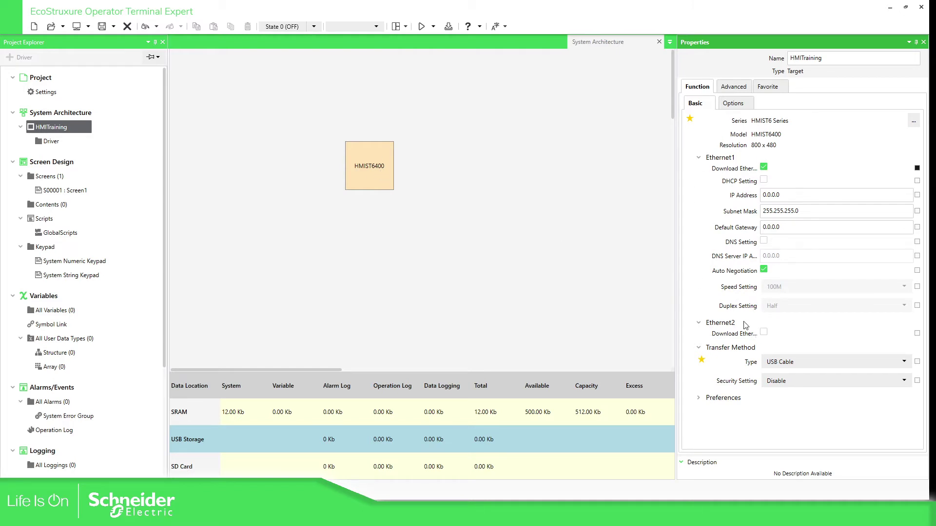
click(764, 332)
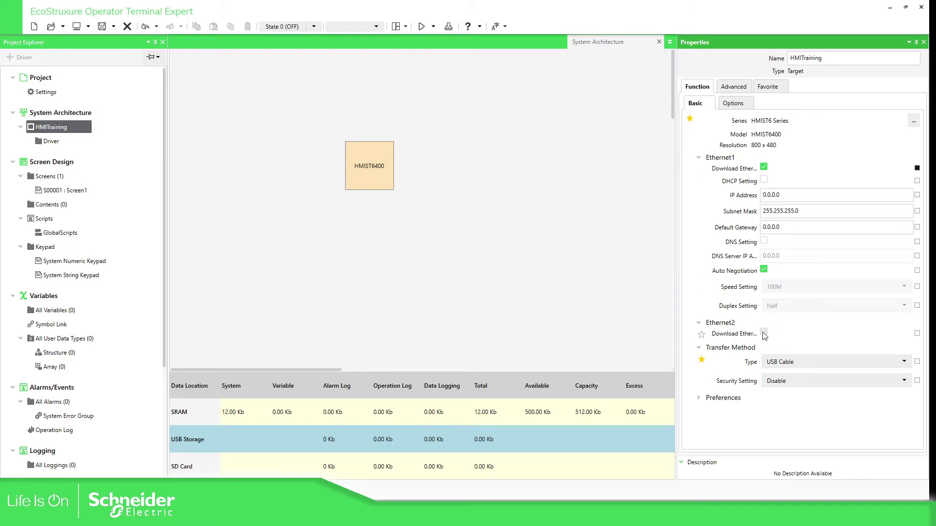
click(763, 180)
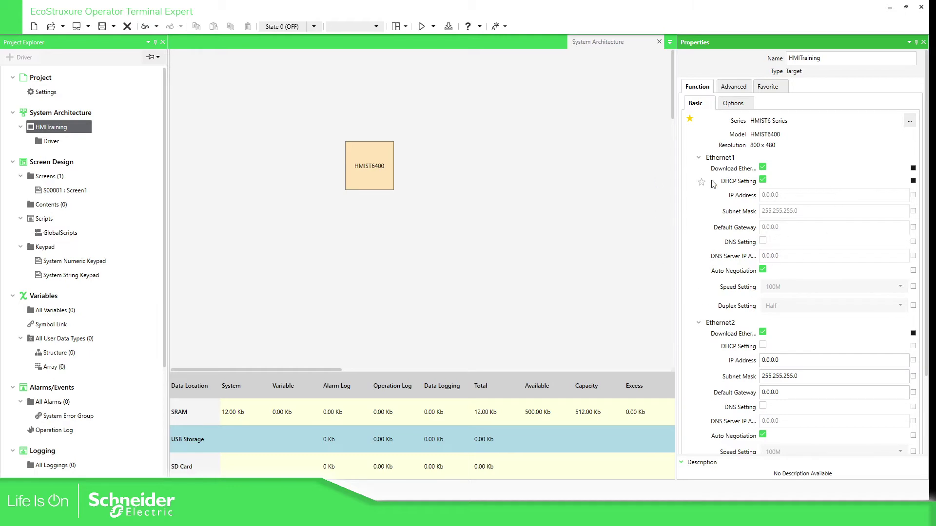
scroll(789, 219, down, 2)
scroll(789, 219, down, 2)
scroll(794, 197, up, 4)
click(700, 158)
click(699, 171)
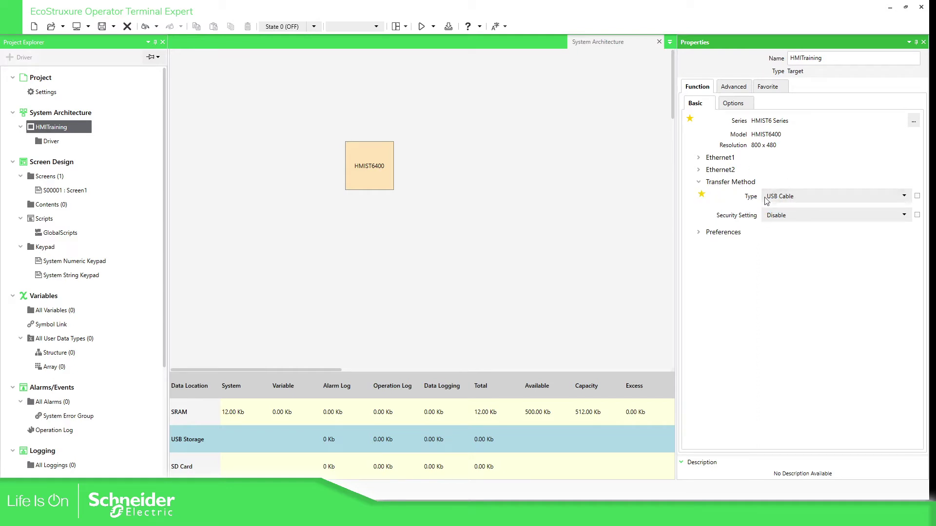
In Advanced > Data Access, check EcoStruxure Secure Connect and enable the web server on port 8082.
click(737, 87)
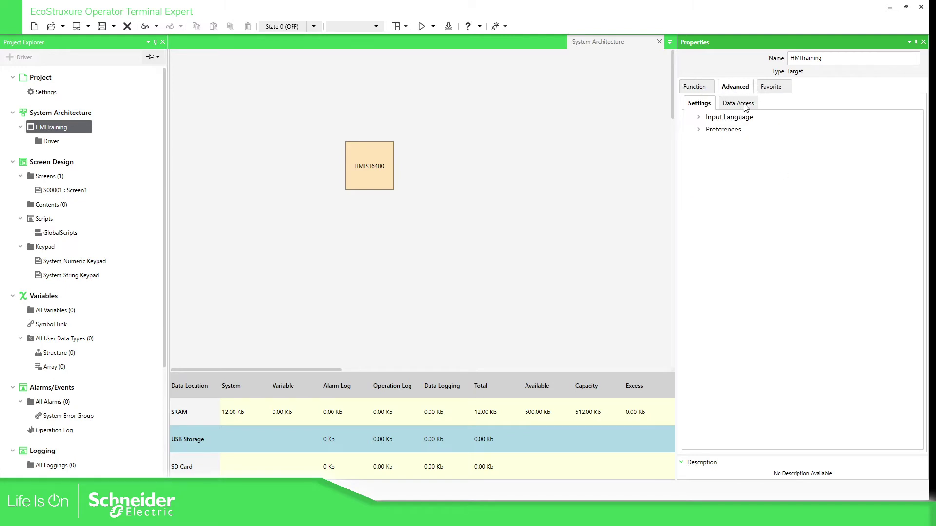
click(747, 107)
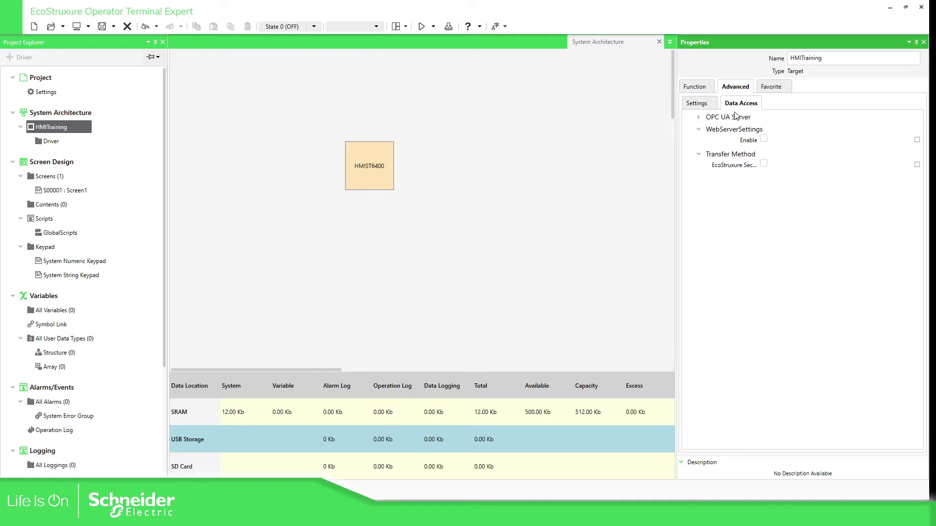
click(763, 164)
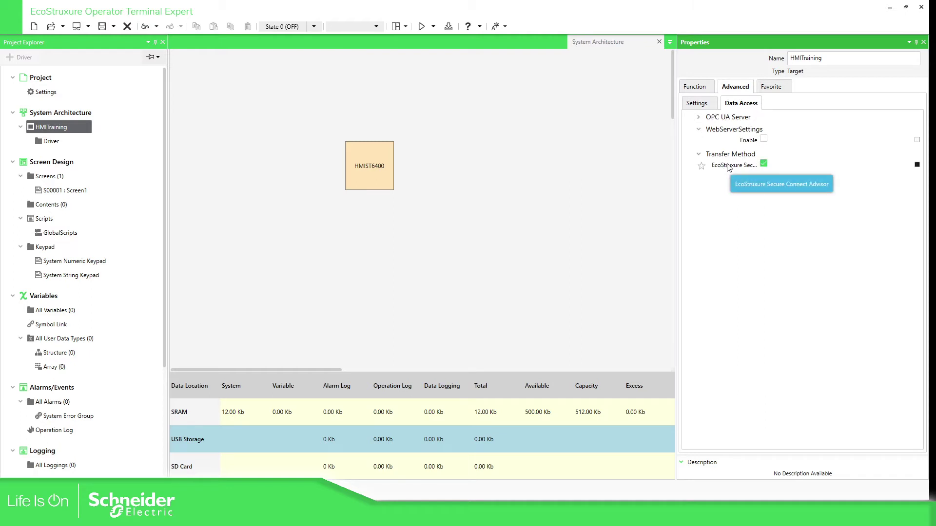
click(763, 140)
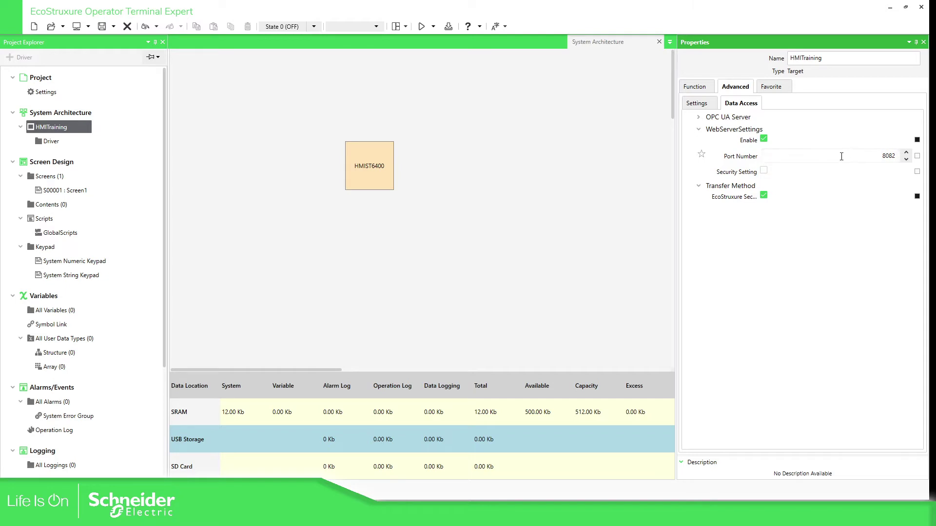
double_click(882, 156)
click(871, 154)
click(805, 263)
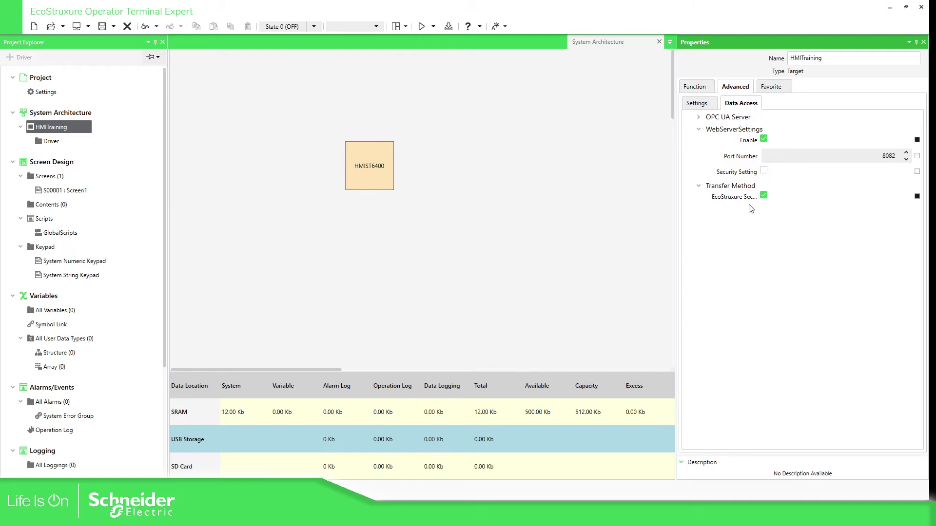
Drag a Hardware Configuration part from the Tool Chest onto Screen1's top-left, sized 654 x 467.
double_click(70, 192)
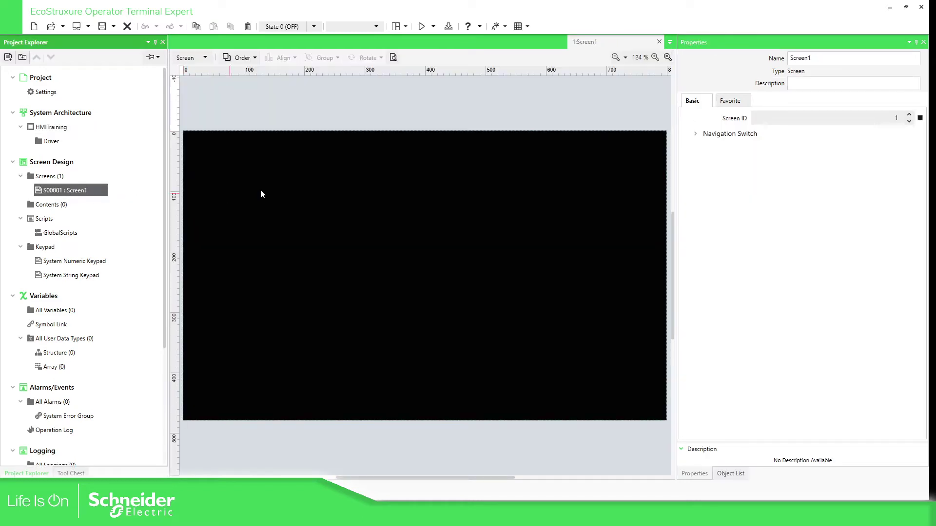
click(291, 196)
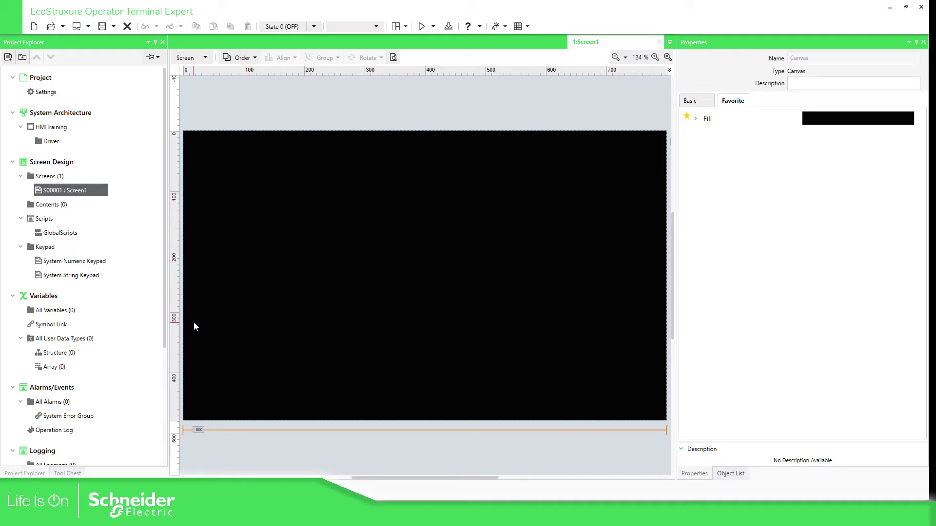
click(75, 474)
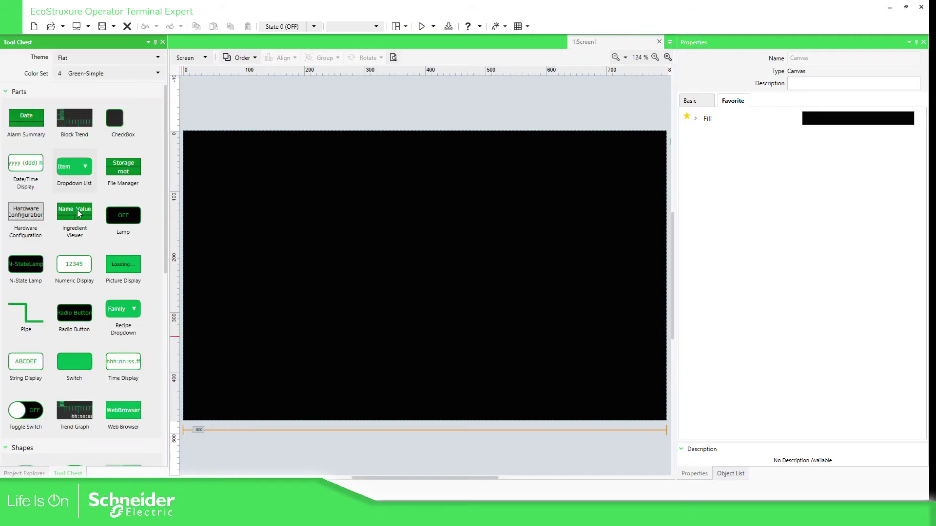
scroll(141, 299, down, 5)
scroll(146, 300, down, 3)
scroll(147, 303, up, 8)
drag(39, 230, 149, 191)
drag(225, 161, 585, 419)
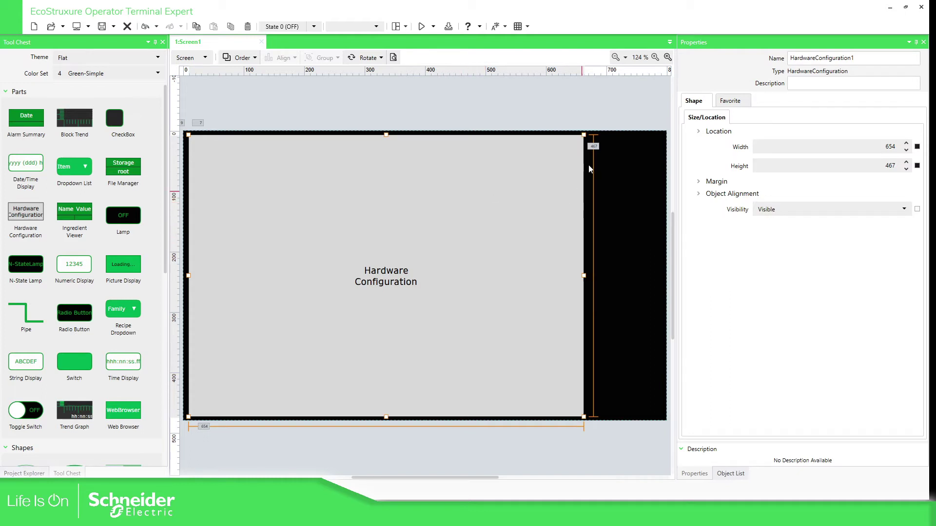
Open Scree_Grid_HMI_System, check its Hardware Configuration part's size, then select the HMI_Training target.
click(589, 112)
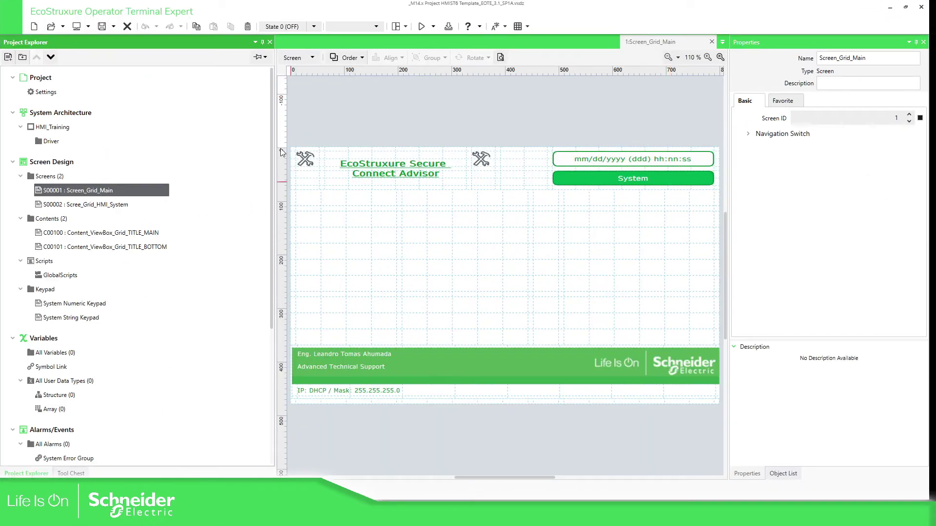
click(344, 116)
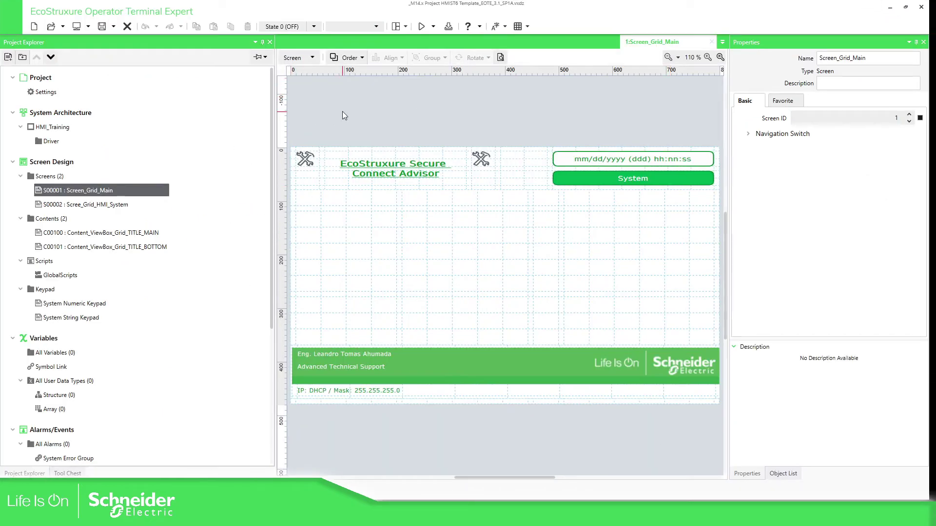
double_click(101, 205)
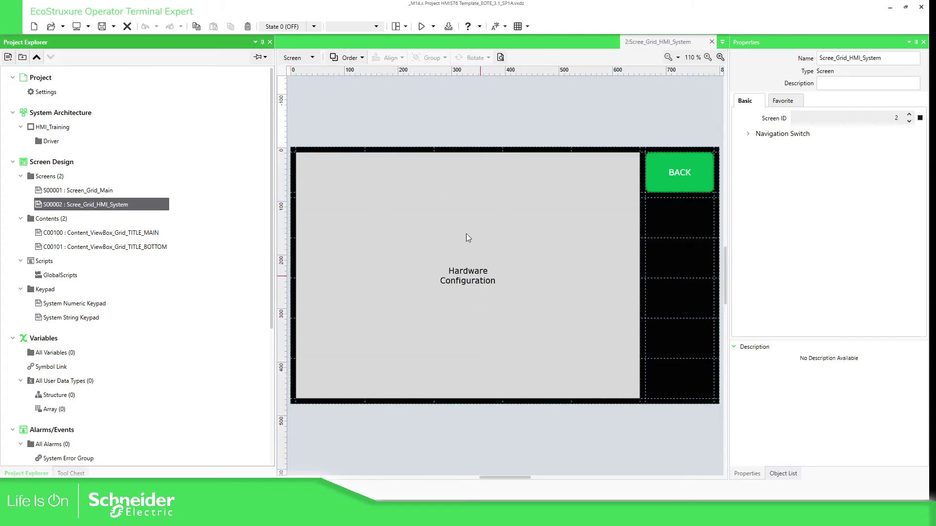
click(391, 203)
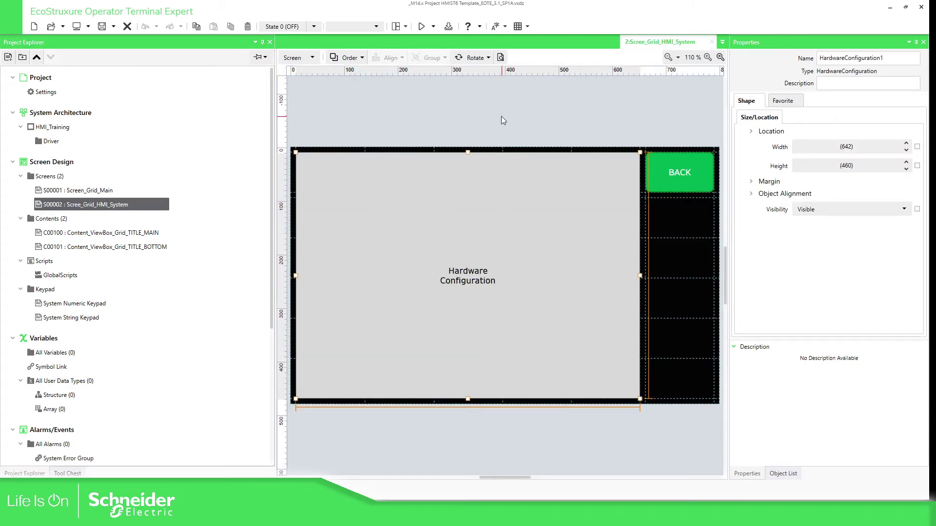
click(502, 118)
click(50, 131)
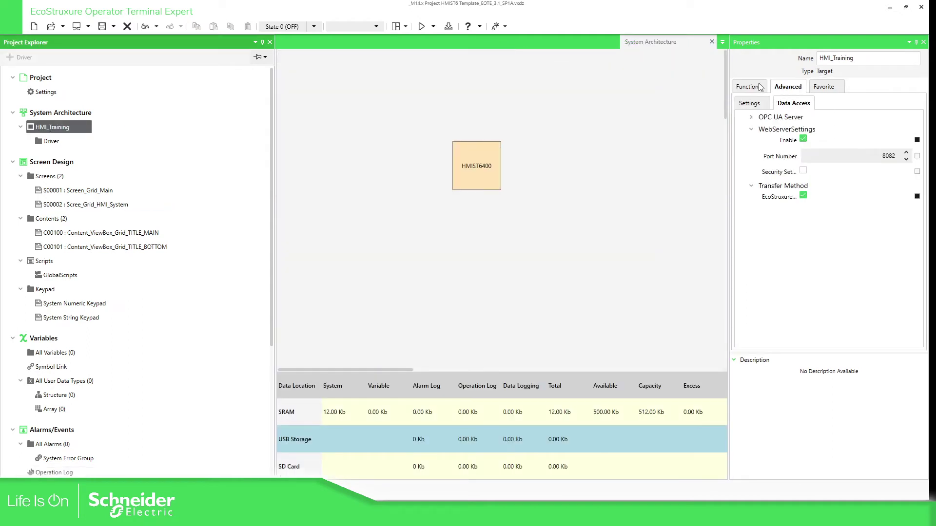
click(757, 87)
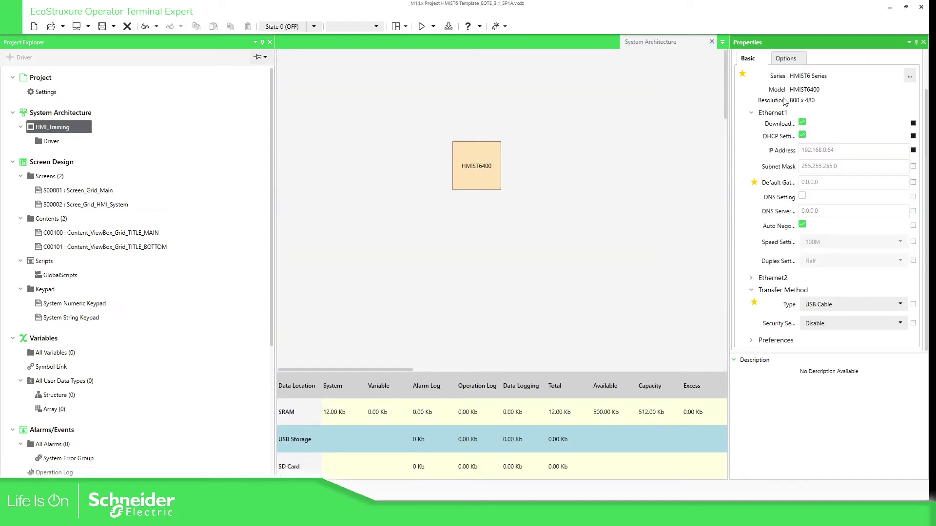
click(796, 57)
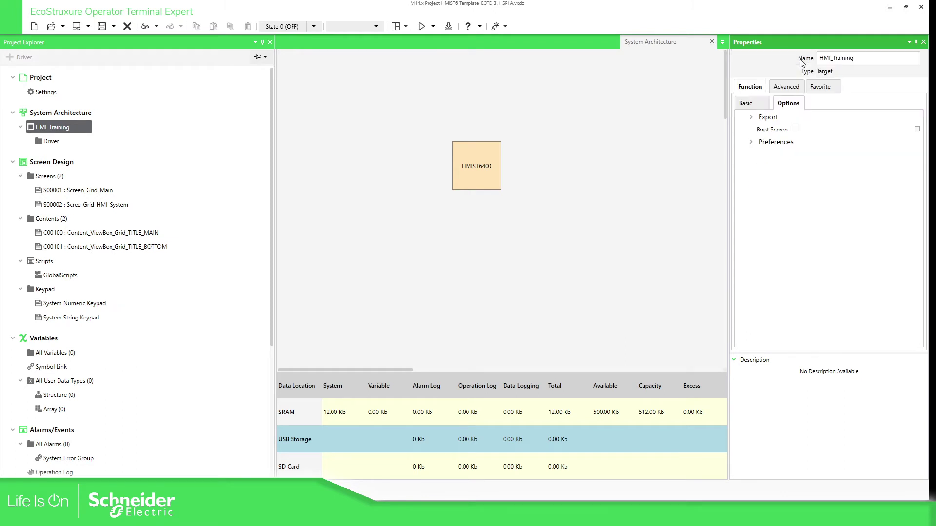
click(793, 87)
click(788, 104)
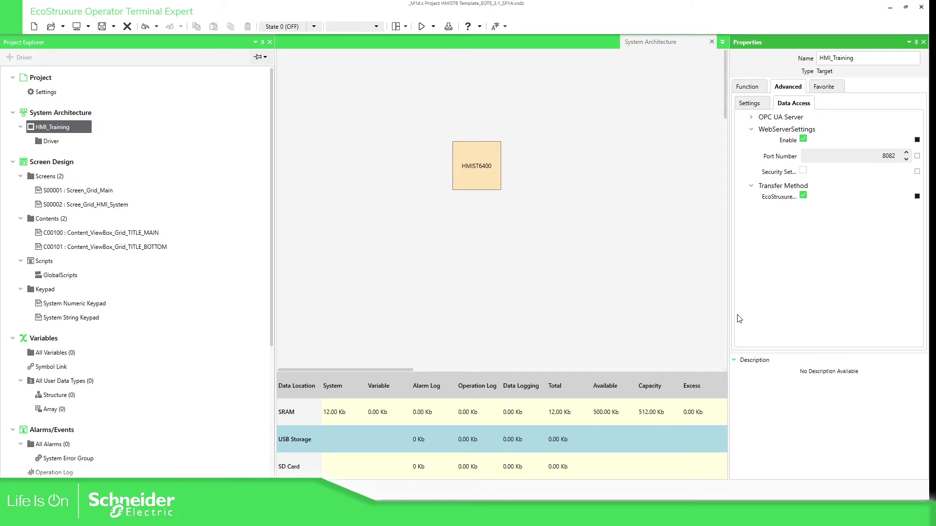
Minimize the editor and advance two slides to the Change Target slide.
click(890, 8)
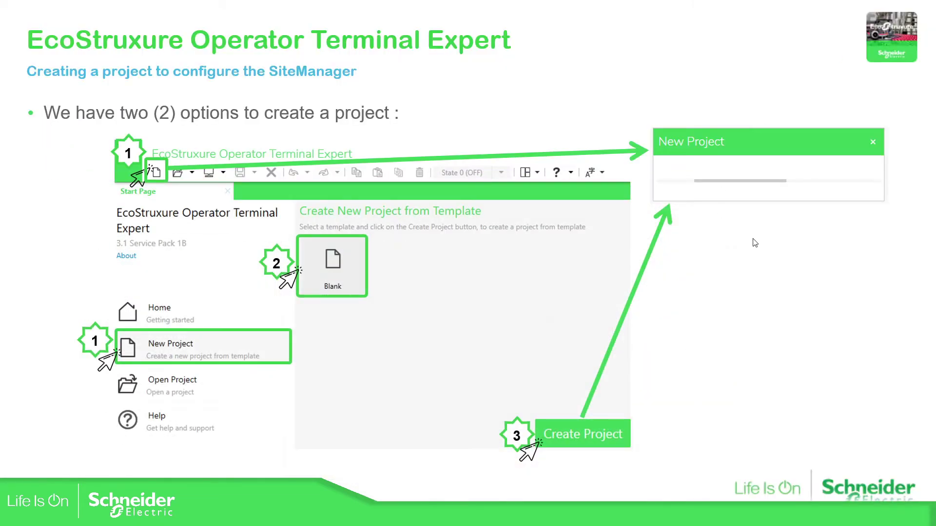
click(755, 242)
click(755, 243)
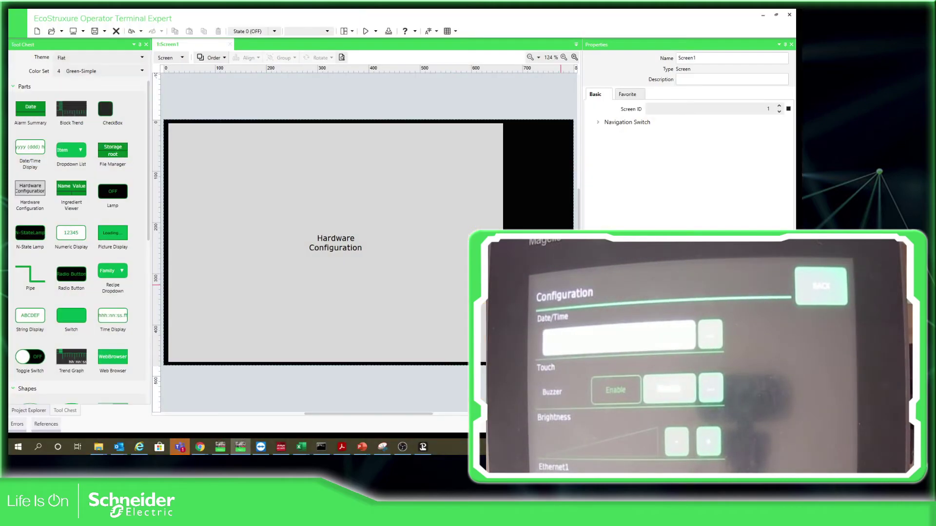
click(322, 246)
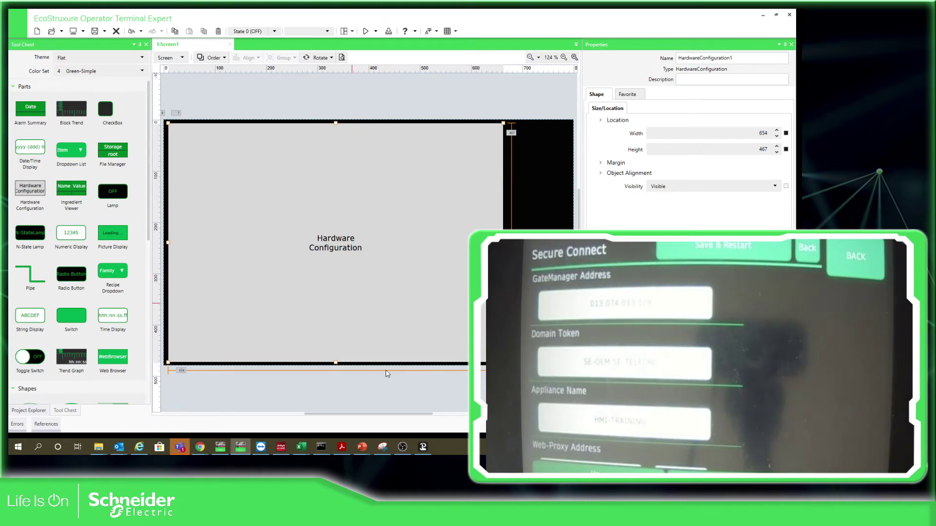
mouse_move(204, 452)
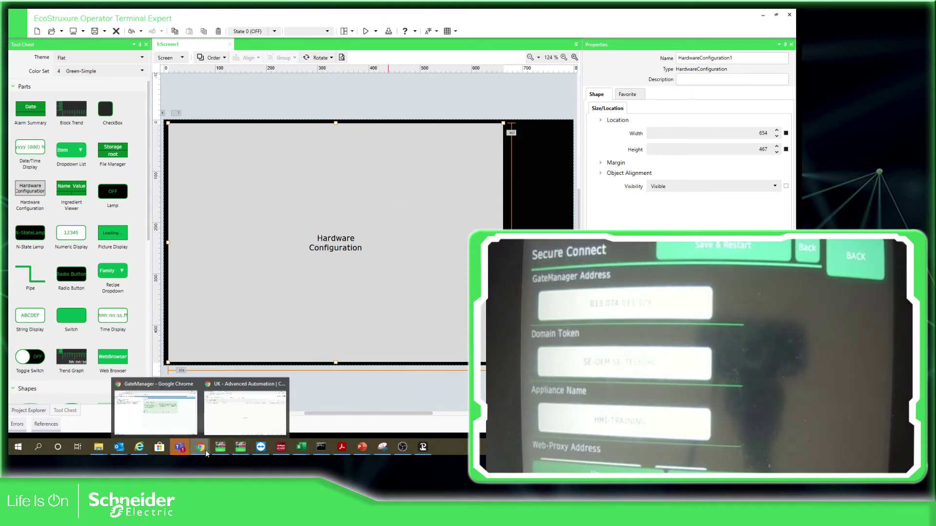
Log off the GateManager portal and log back in, entering the account password.
click(185, 419)
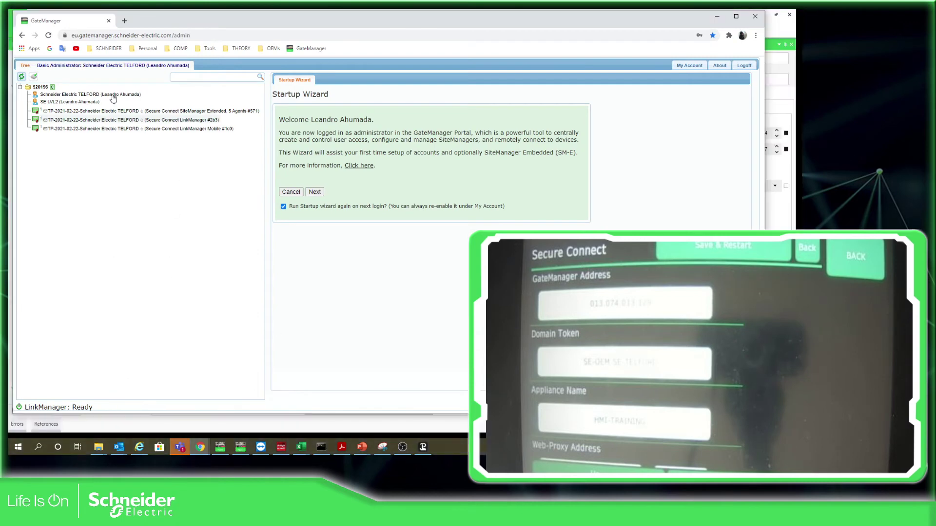
click(743, 65)
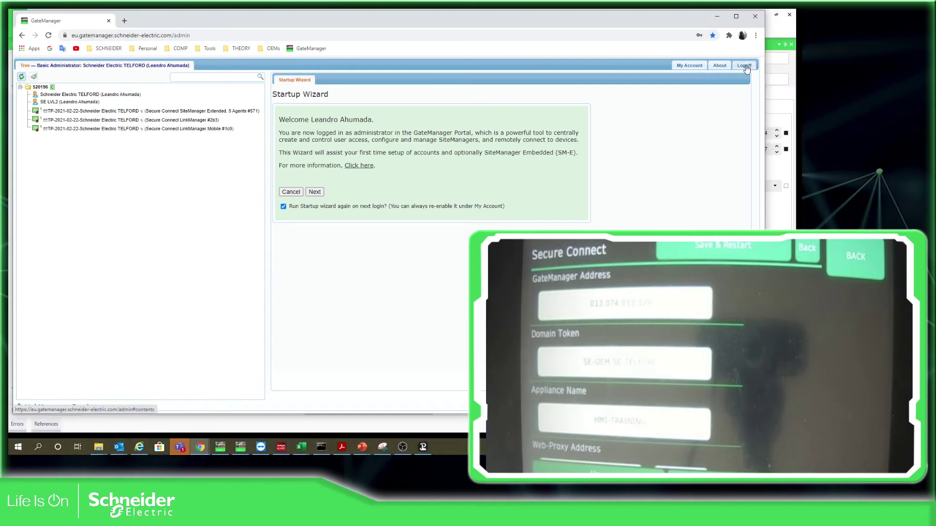
click(312, 250)
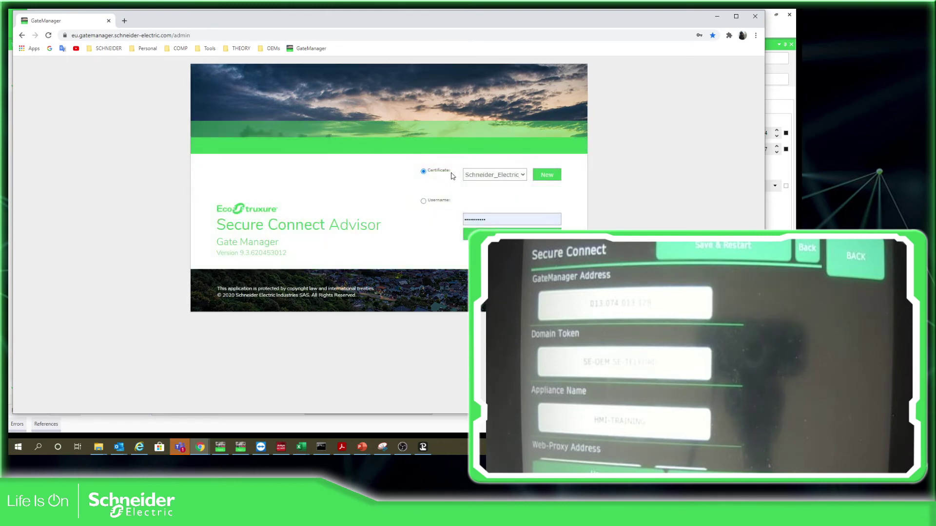
double_click(501, 219)
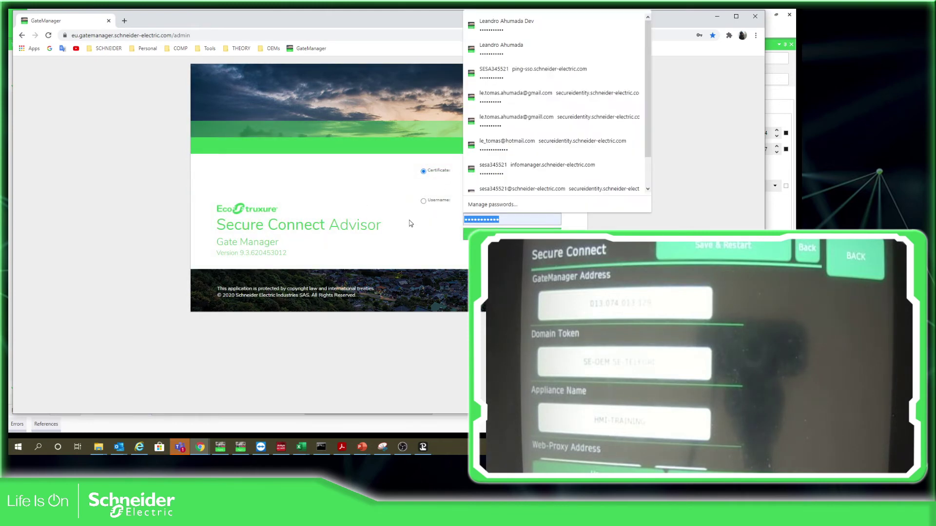
text(123)
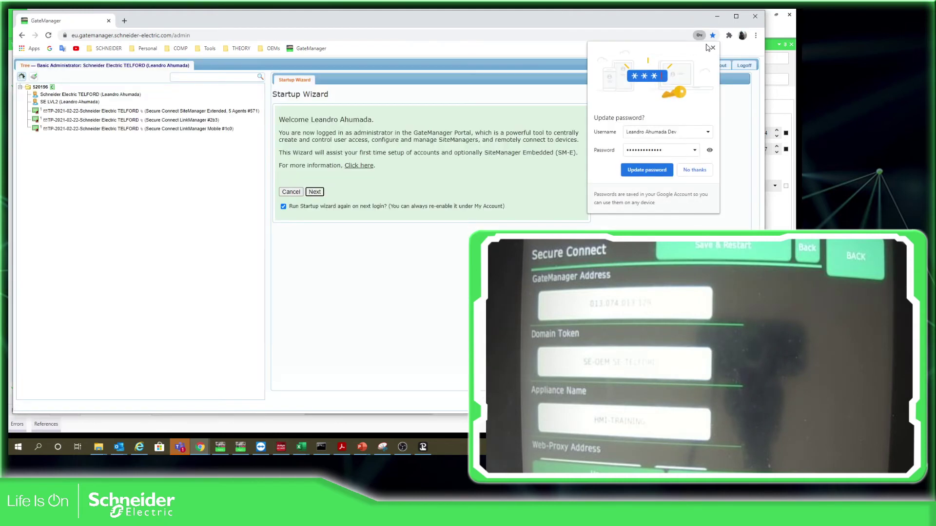
Dismiss the password prompt, detect LinkManager, and open the root domain overview to select its token.
click(708, 46)
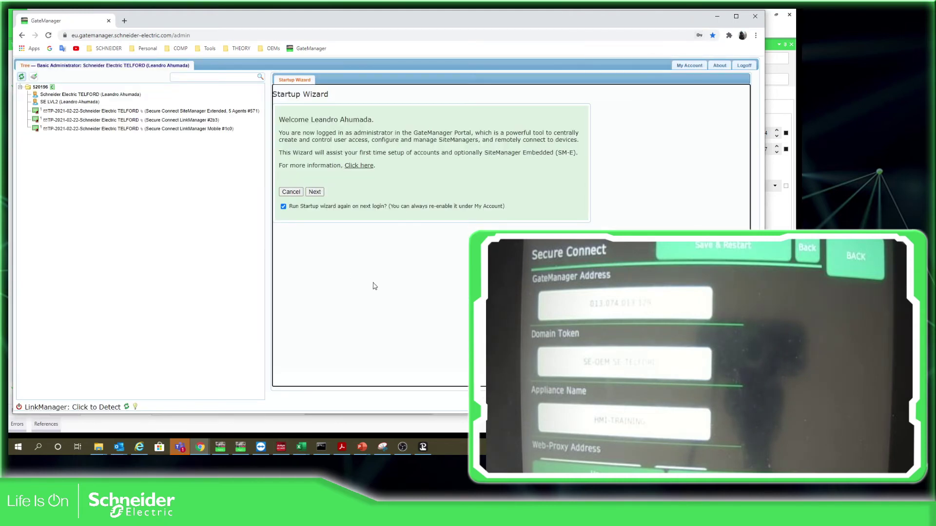
click(126, 408)
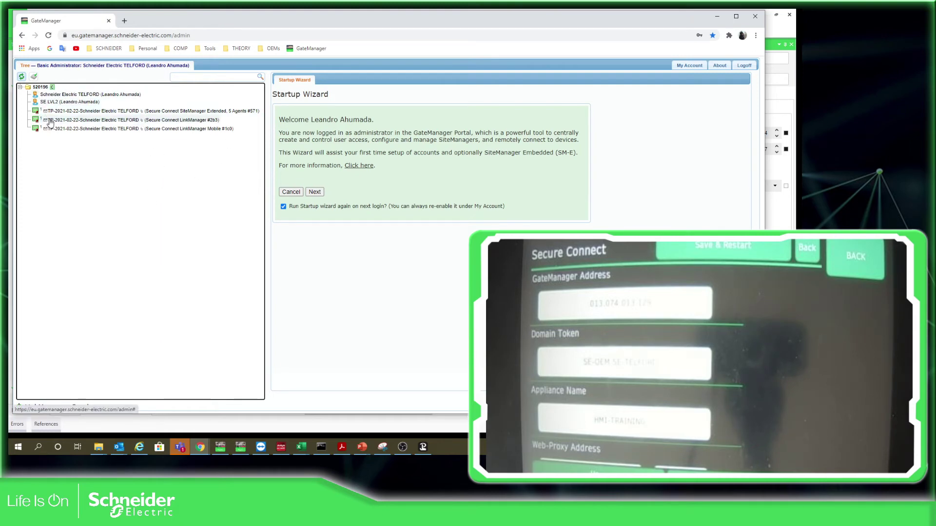
click(40, 87)
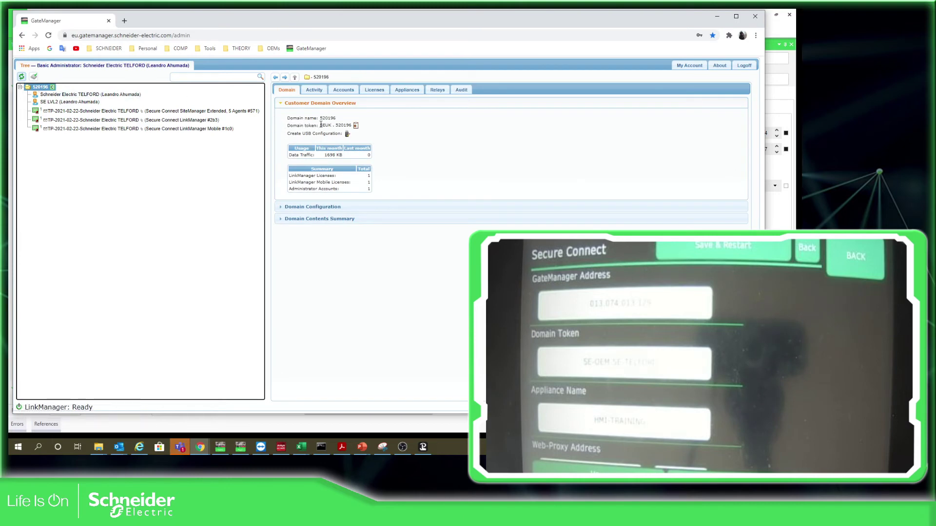
drag(320, 125, 330, 126)
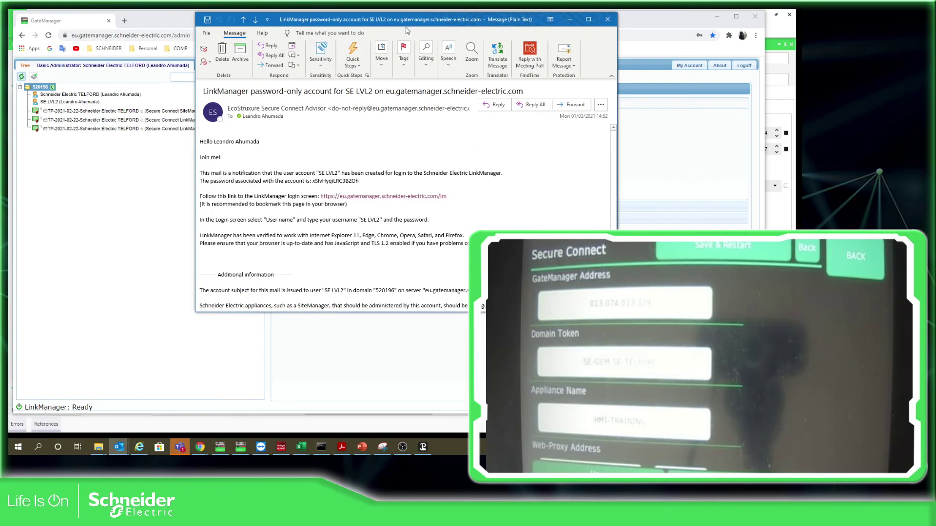
Maximize the LinkManager account email and select its GateManager Address and Domain Token lines.
click(588, 20)
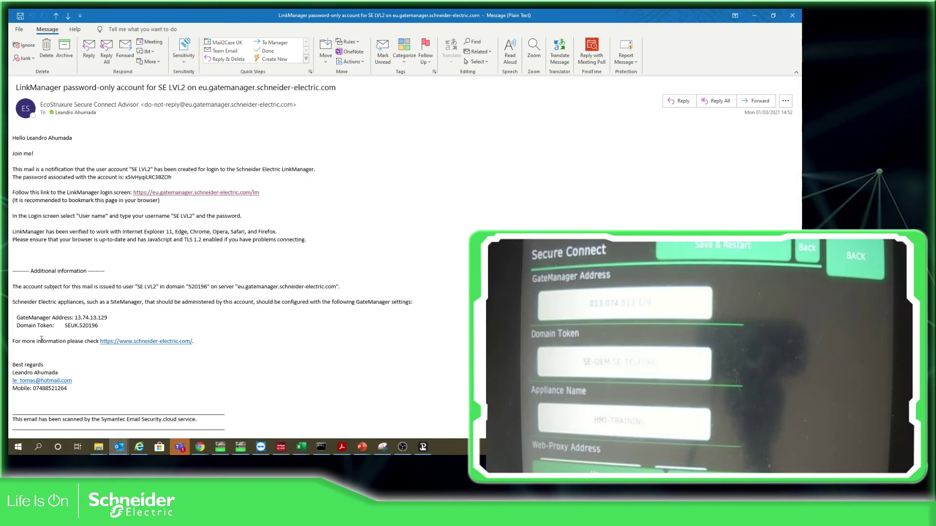
drag(113, 318, 78, 318)
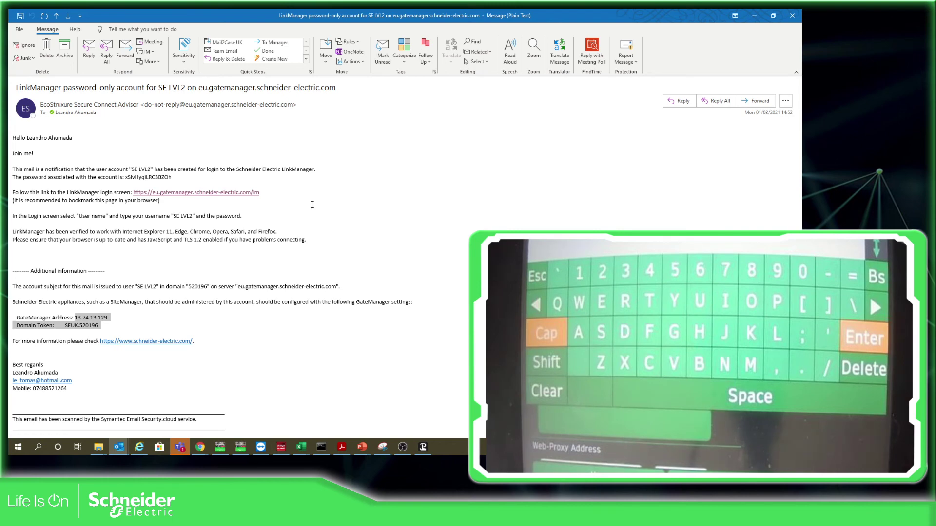
Minimize the Outlook email to reveal the GateManager domain 520196 overview in Chrome.
click(754, 16)
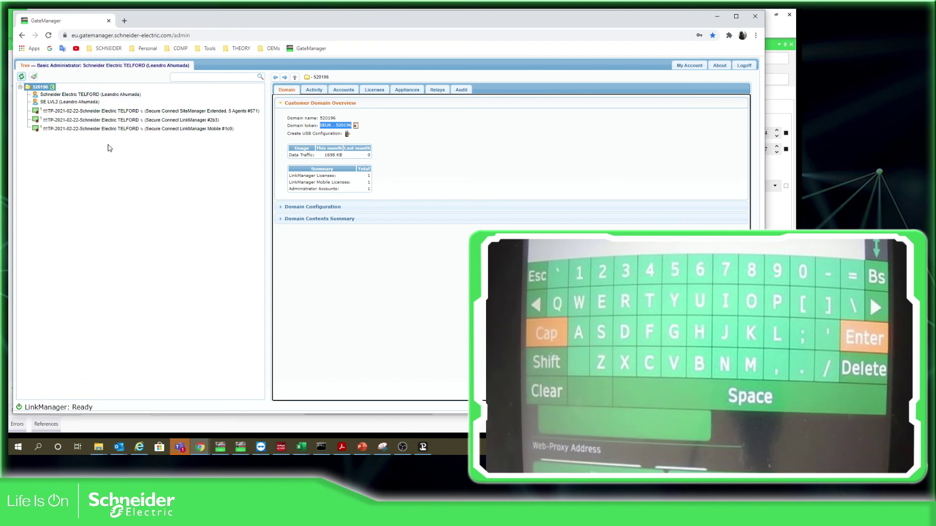
Advance the PowerPoint slideshow to the GateManager data slide (page 15), then return to Chrome.
click(365, 453)
click(365, 411)
click(443, 302)
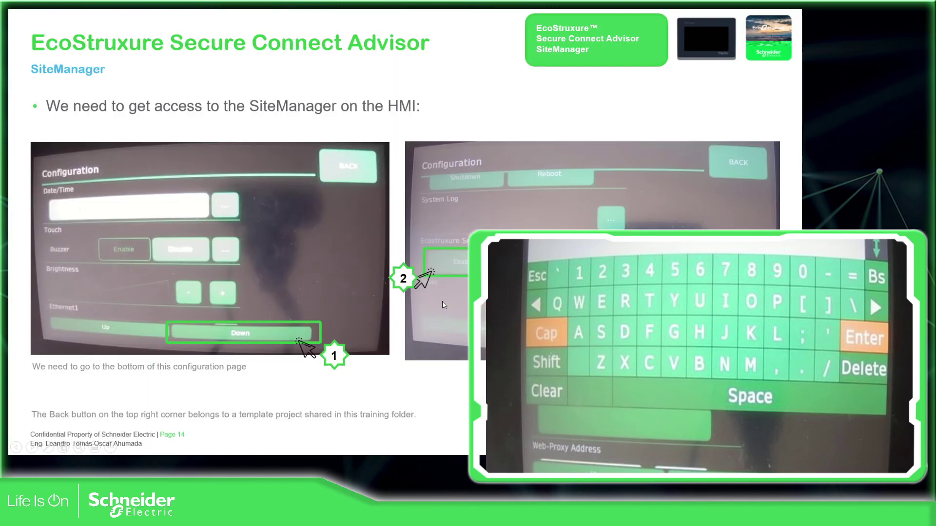
click(306, 268)
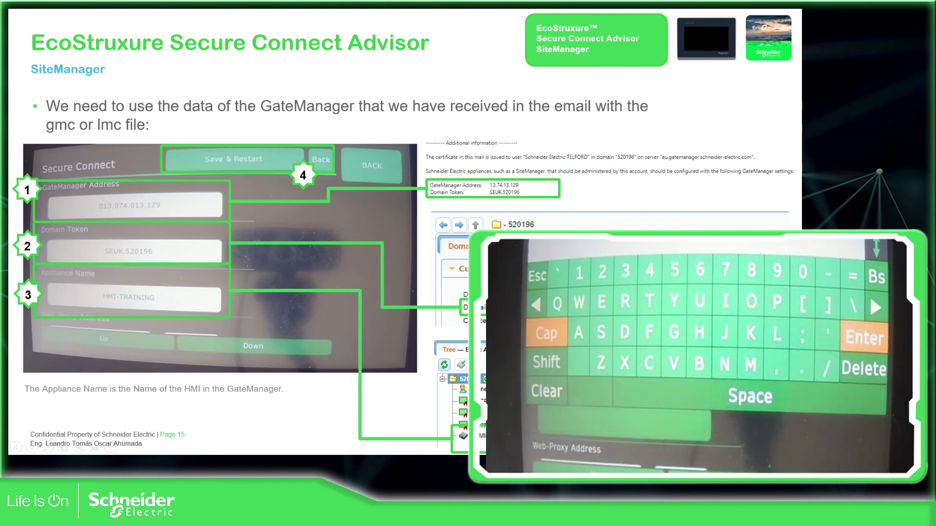
key(alt+Tab)
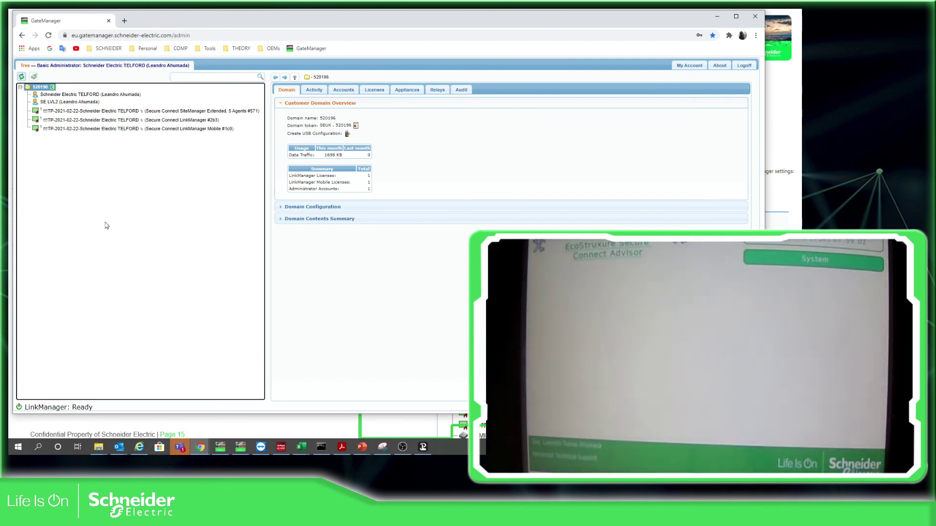
Refresh the device tree and open the new HMI-TRAINING appliance to view its last heartbeat.
click(21, 77)
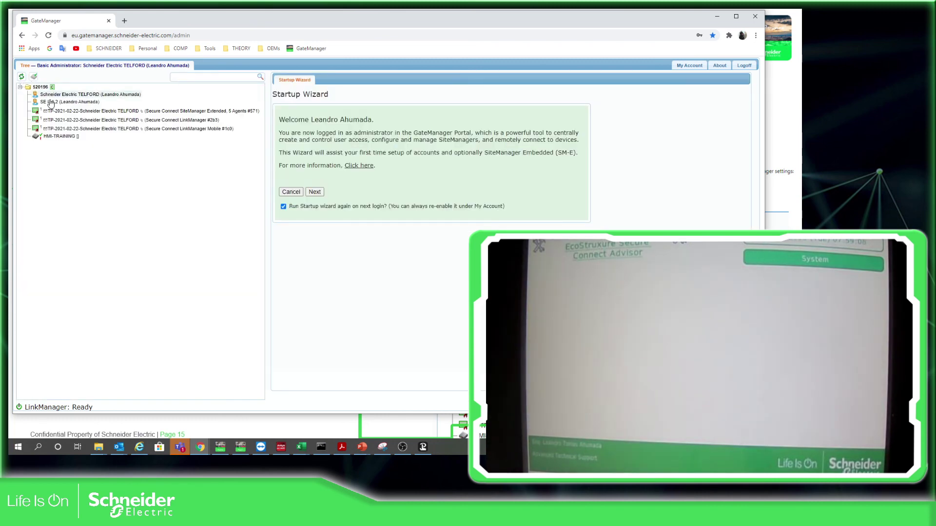
click(91, 180)
click(72, 139)
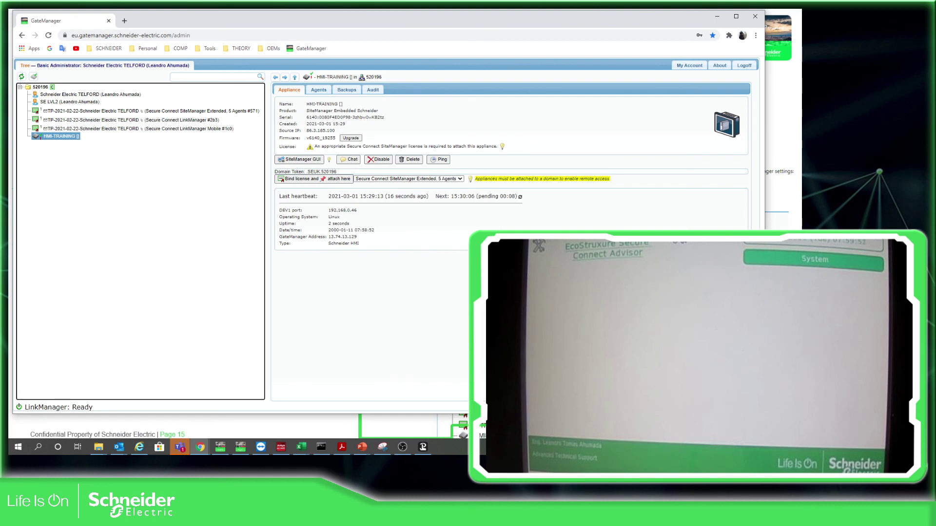
Bring the PowerPoint slideshow back to the front.
key(alt+Tab)
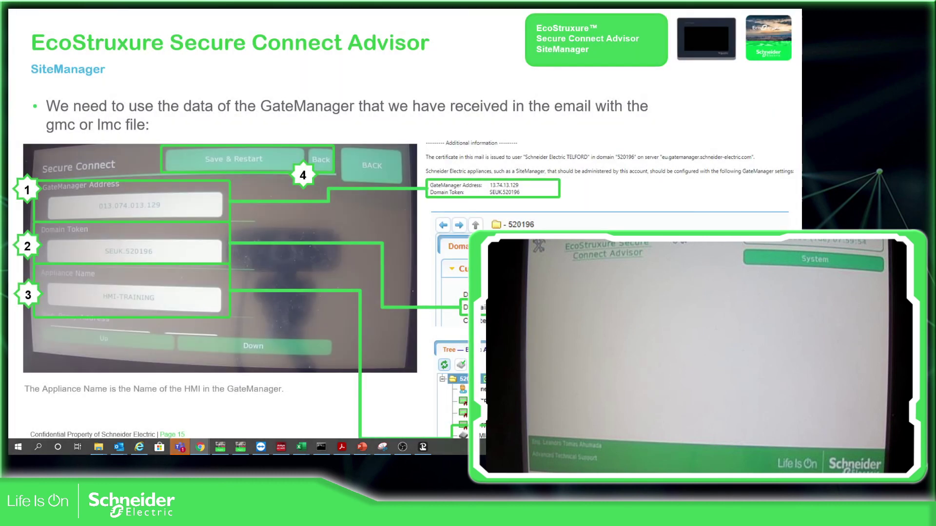